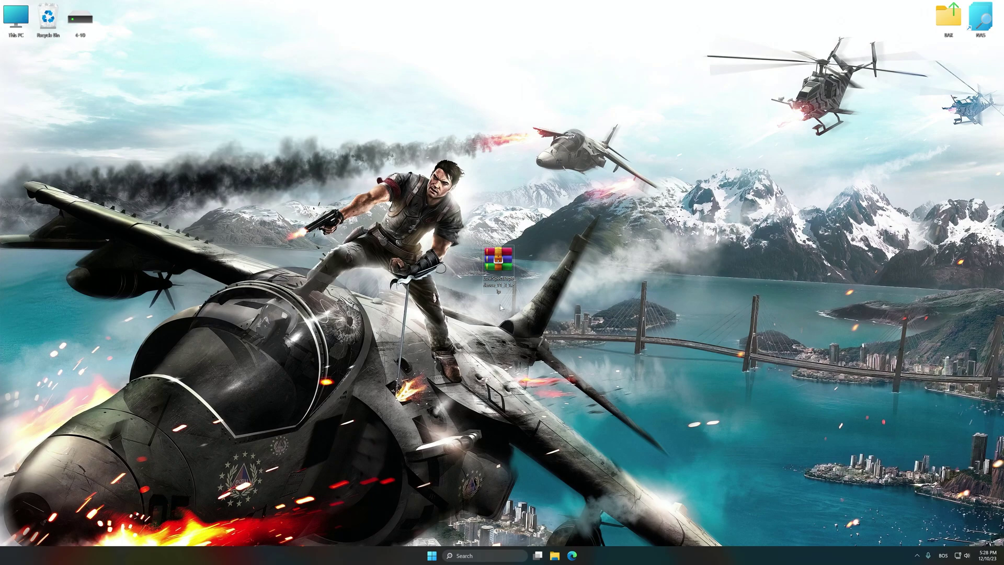
Extract the archive and install Low Specs Experience v11.3.1 with LSE and ResSwitch desktop shortcuts.
{"action": "right_click", "coordinate": [504, 255]}
{"action": "mouse_move", "coordinate": [523, 273]}
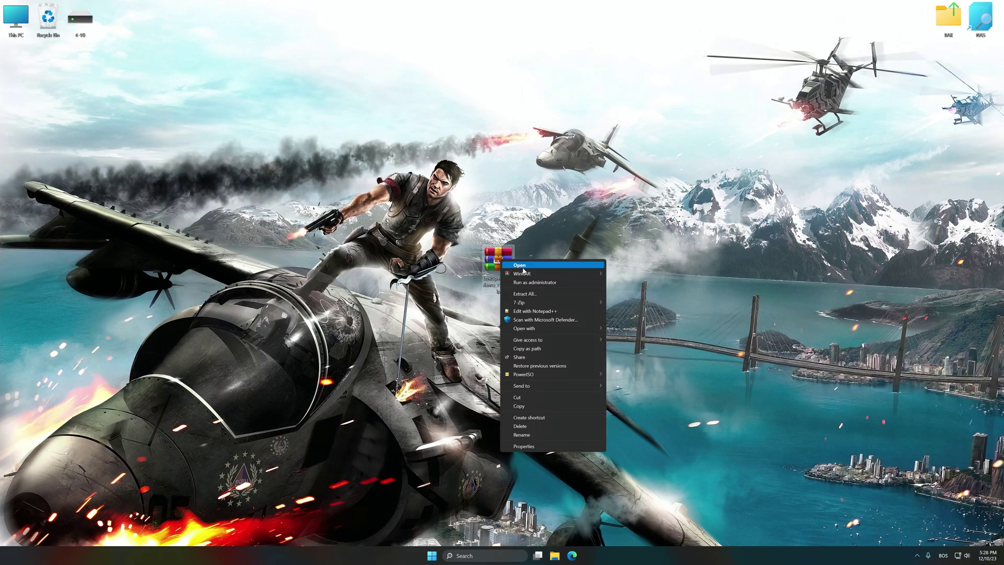
{"action": "left_click", "coordinate": [651, 287]}
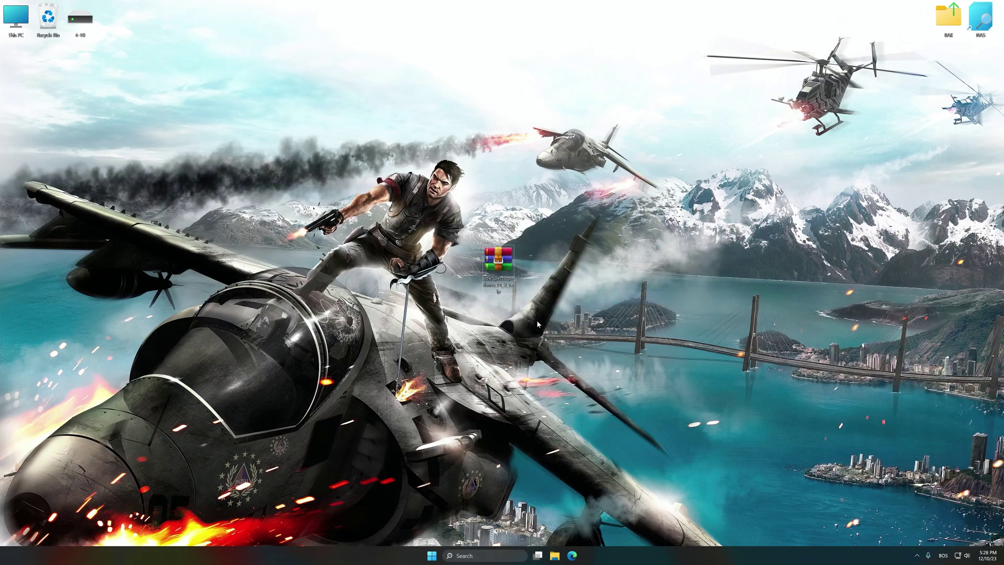
{"action": "double_click", "coordinate": [15, 218]}
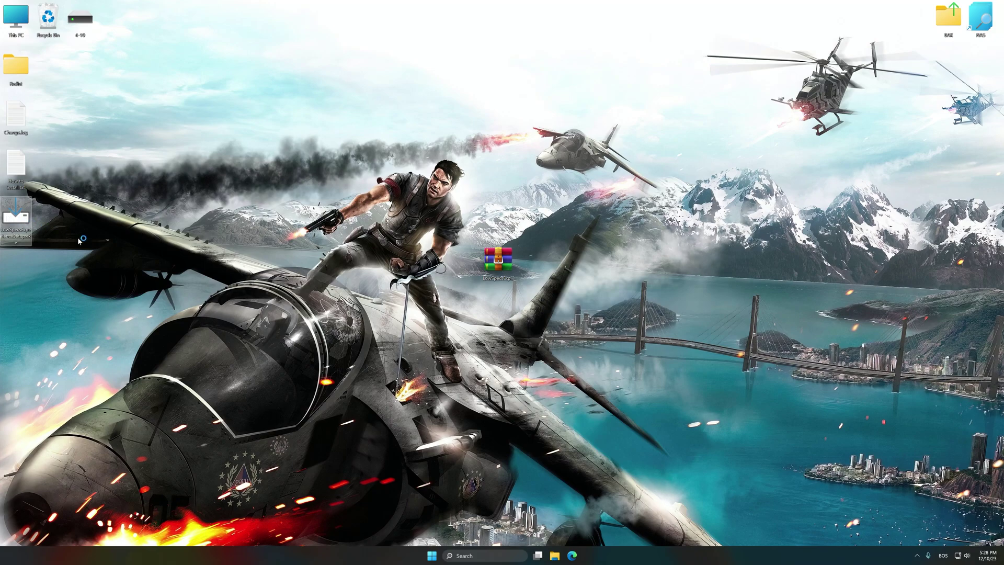
{"action": "left_click", "coordinate": [403, 327]}
{"action": "left_click", "coordinate": [566, 351]}
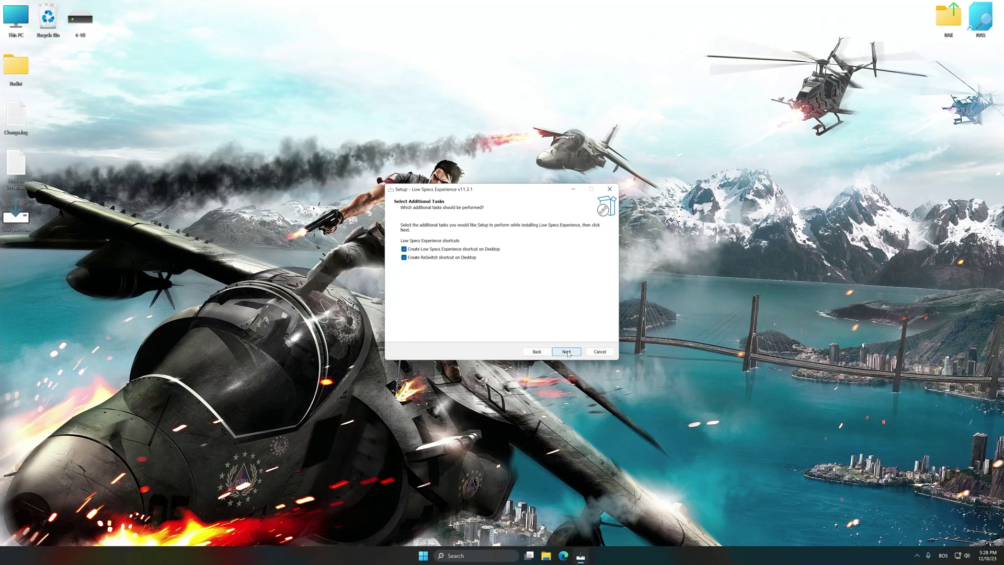
{"action": "left_click", "coordinate": [566, 351]}
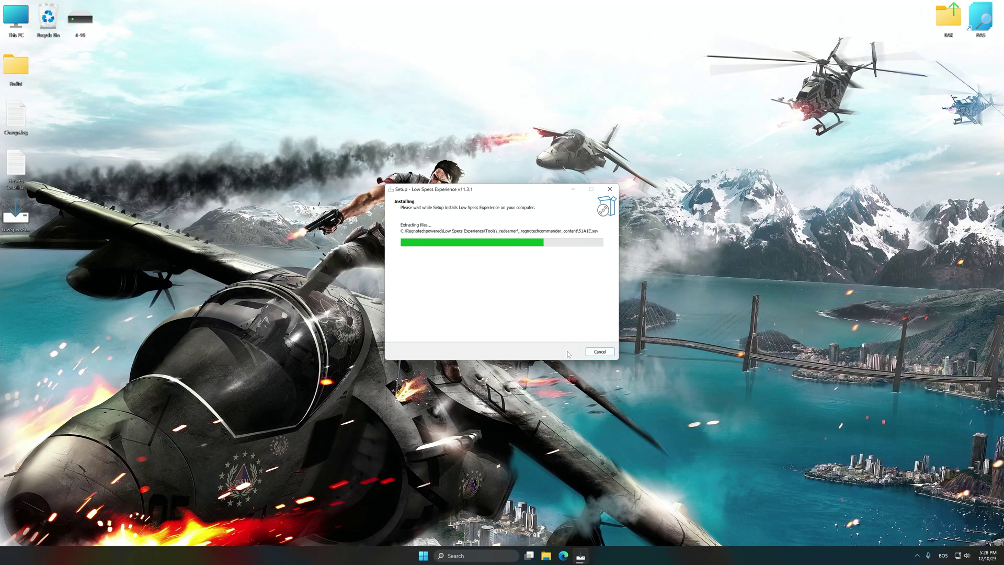
{"action": "left_click", "coordinate": [567, 353]}
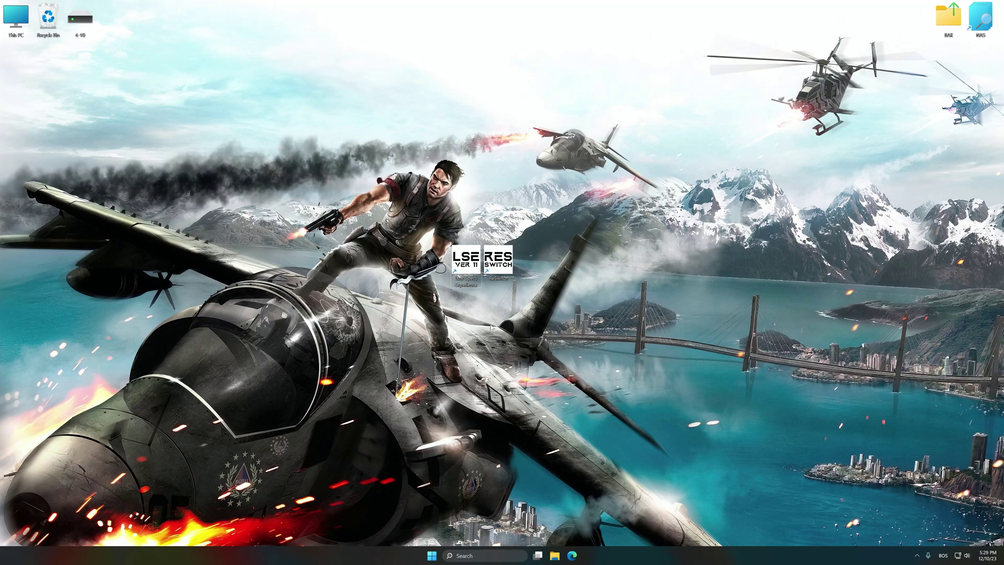
Launch Low Specs Experience and select Just Cause 2 in the Optimization Catalog.
{"action": "double_click", "coordinate": [471, 268]}
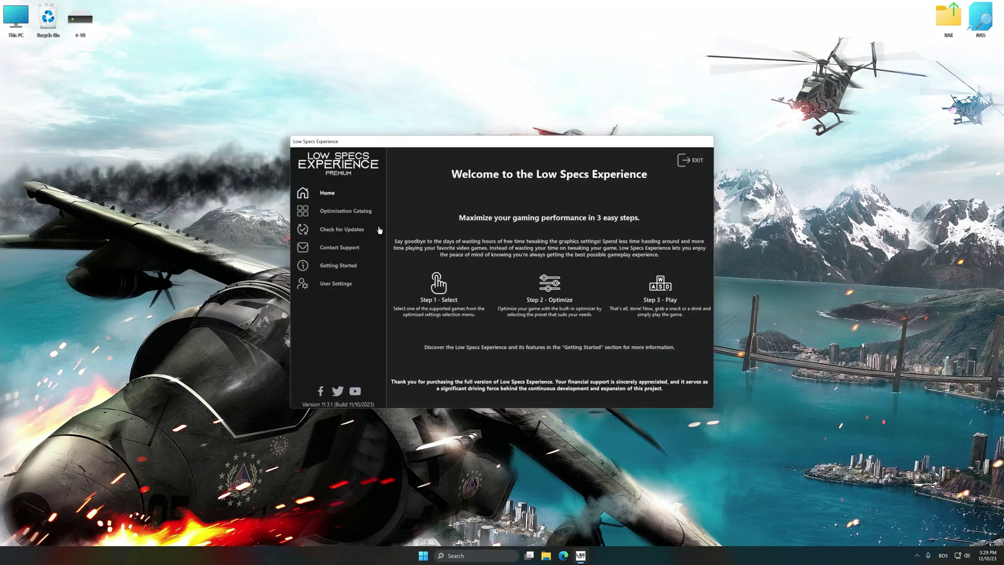
{"action": "left_click", "coordinate": [337, 212]}
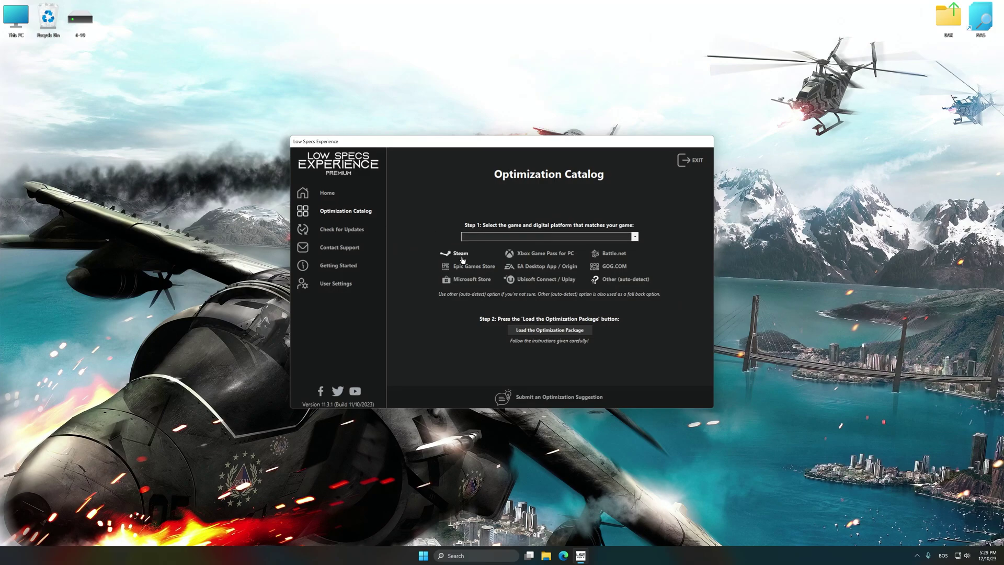
{"action": "left_click", "coordinate": [522, 237]}
{"action": "scroll", "coordinate": [524, 268], "scroll_direction": "down", "scroll_amount": 5}
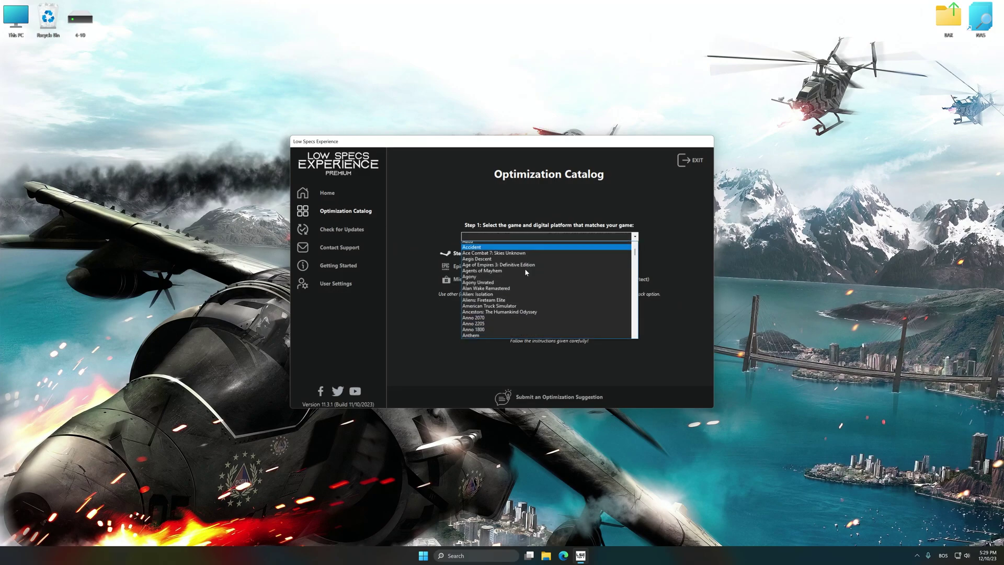
{"action": "scroll", "coordinate": [524, 269], "scroll_direction": "down", "scroll_amount": 1}
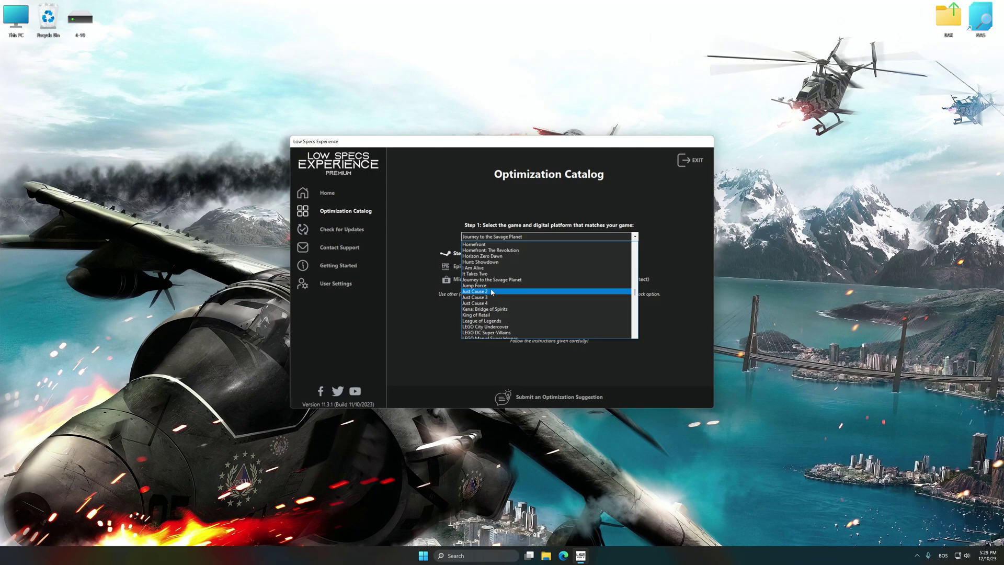
{"action": "left_click", "coordinate": [518, 291]}
Load the Just Cause 2 optimization package from the manually selected game folder.
{"action": "left_click", "coordinate": [548, 329]}
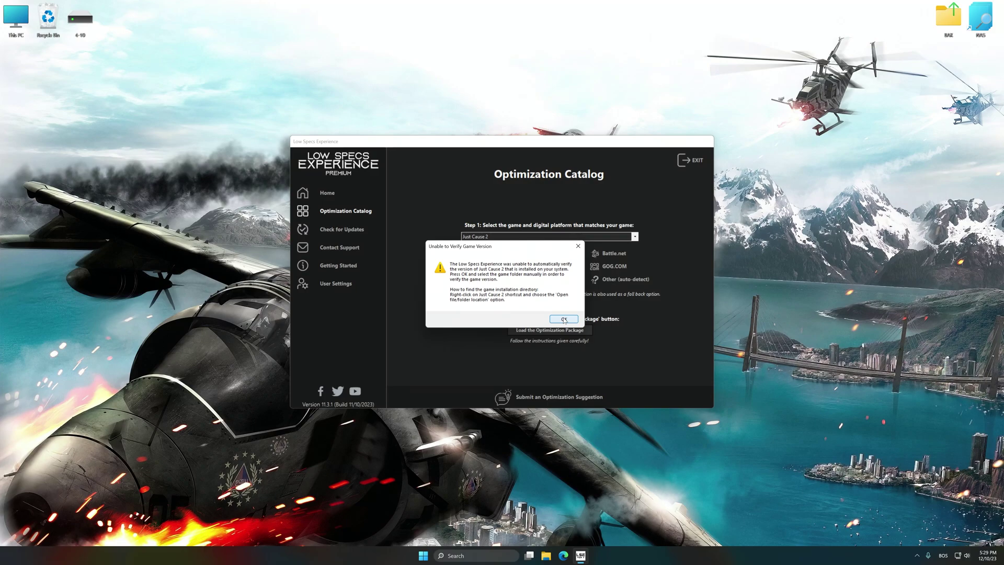
{"action": "left_click", "coordinate": [564, 319]}
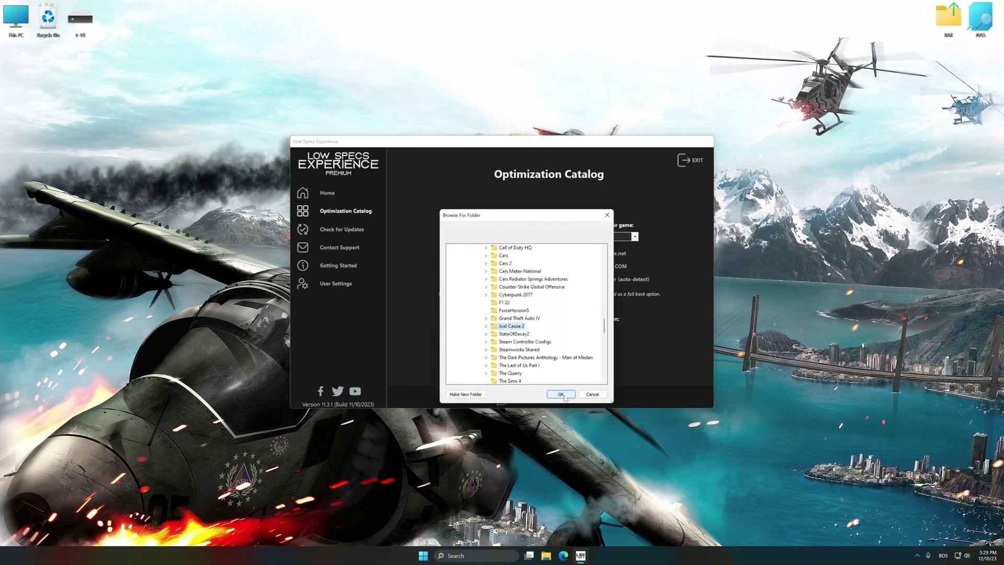
{"action": "left_click", "coordinate": [561, 394]}
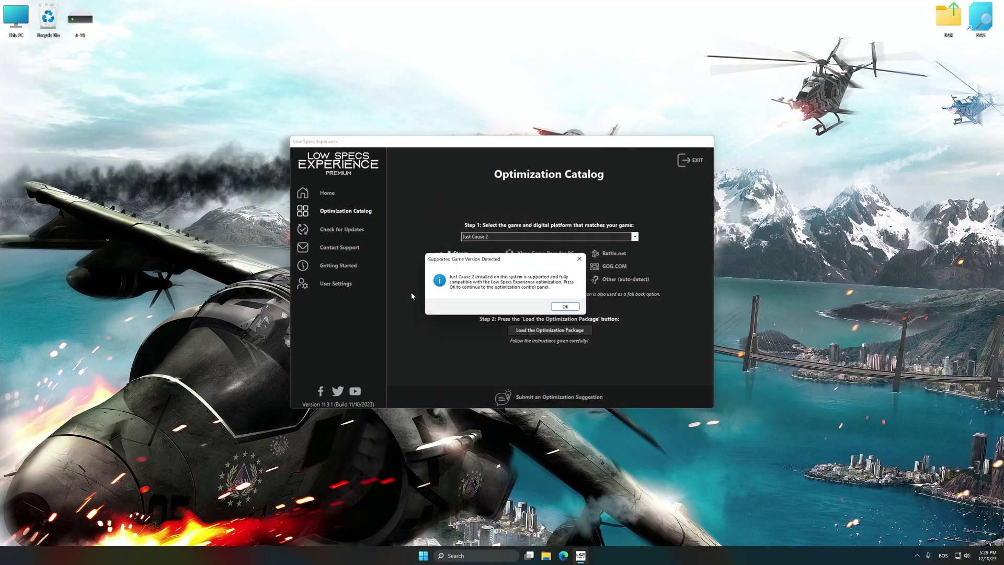
Apply Maximum Performance (Infinite-Low) optimization to Just Cause 2 at 5120 x 2880.
{"action": "left_click", "coordinate": [565, 307]}
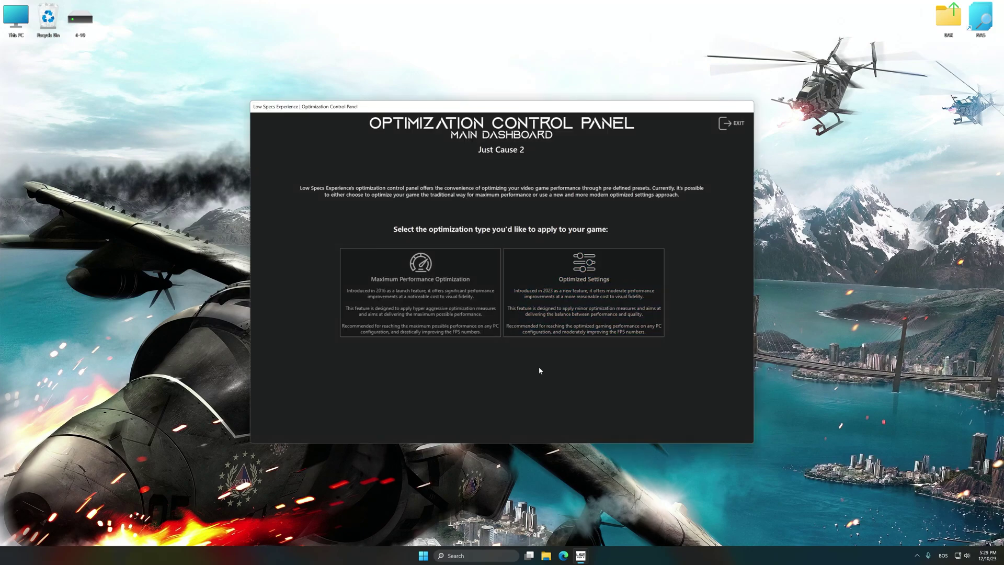
{"action": "left_click", "coordinate": [439, 314]}
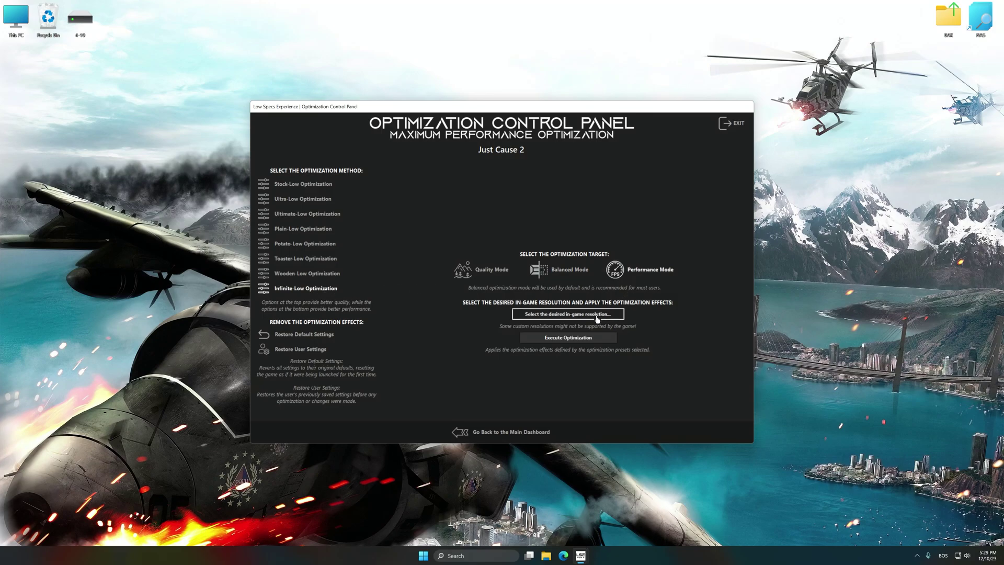
{"action": "left_click", "coordinate": [569, 313]}
{"action": "left_click", "coordinate": [565, 362]}
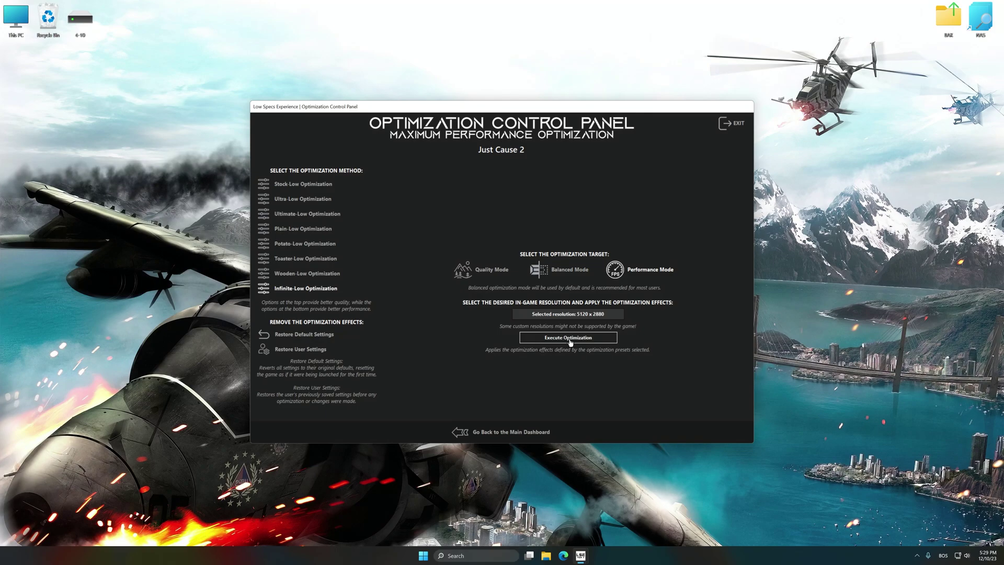
{"action": "left_click", "coordinate": [571, 342]}
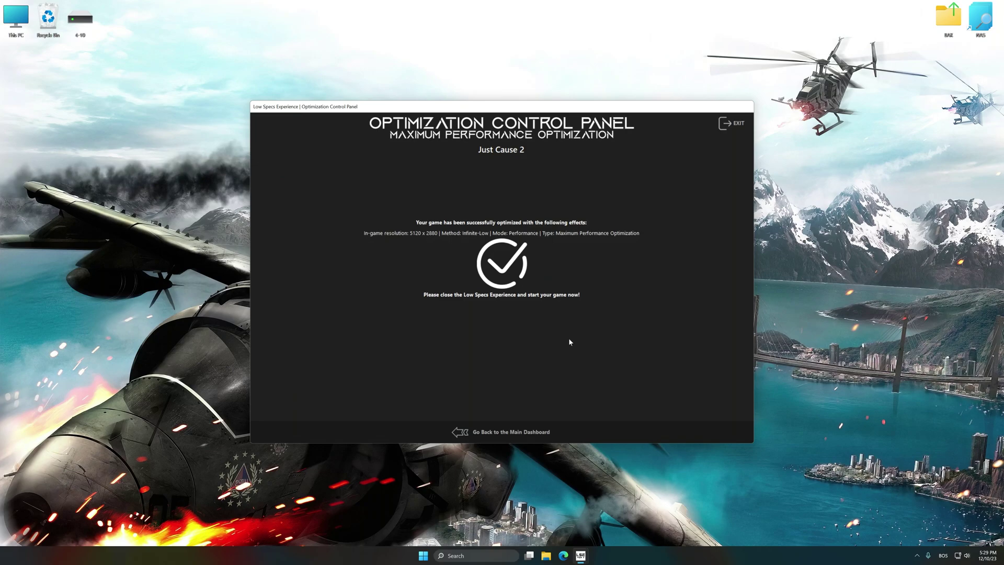
Restore the backed-up Just Cause 2 user settings from Maximum Performance Optimization.
{"action": "left_click", "coordinate": [461, 431]}
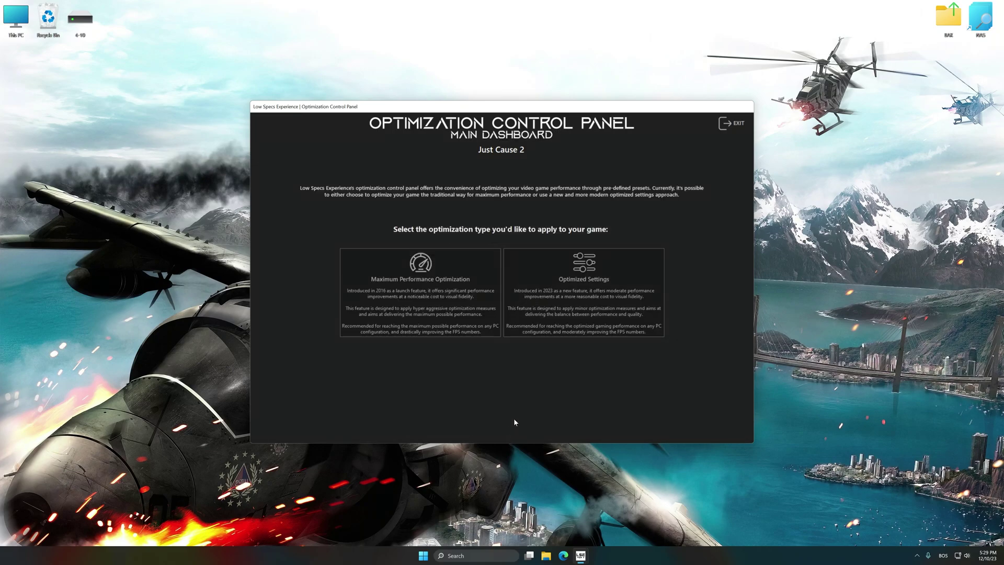
{"action": "left_click", "coordinate": [459, 332]}
{"action": "left_click", "coordinate": [313, 345]}
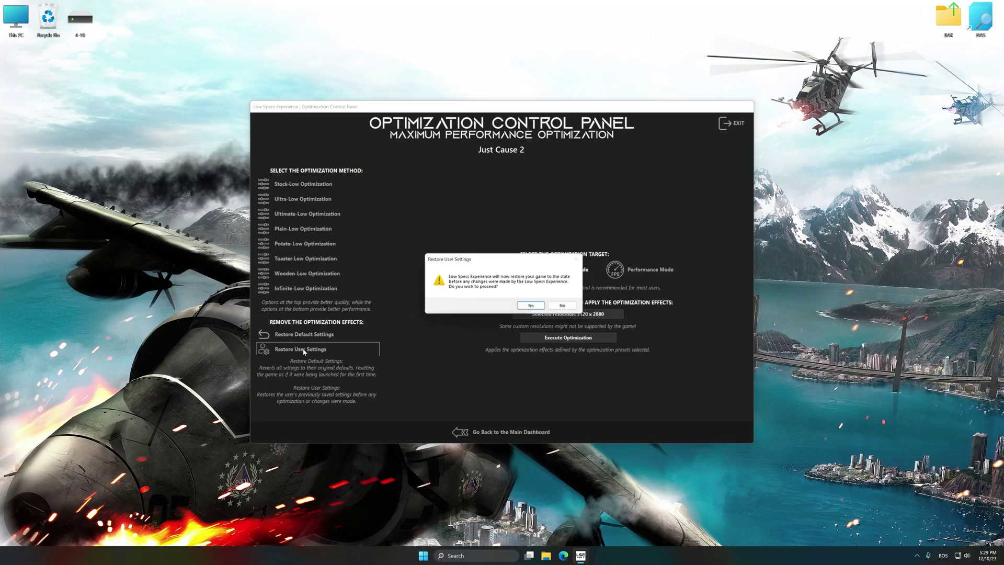
{"action": "left_click", "coordinate": [534, 311]}
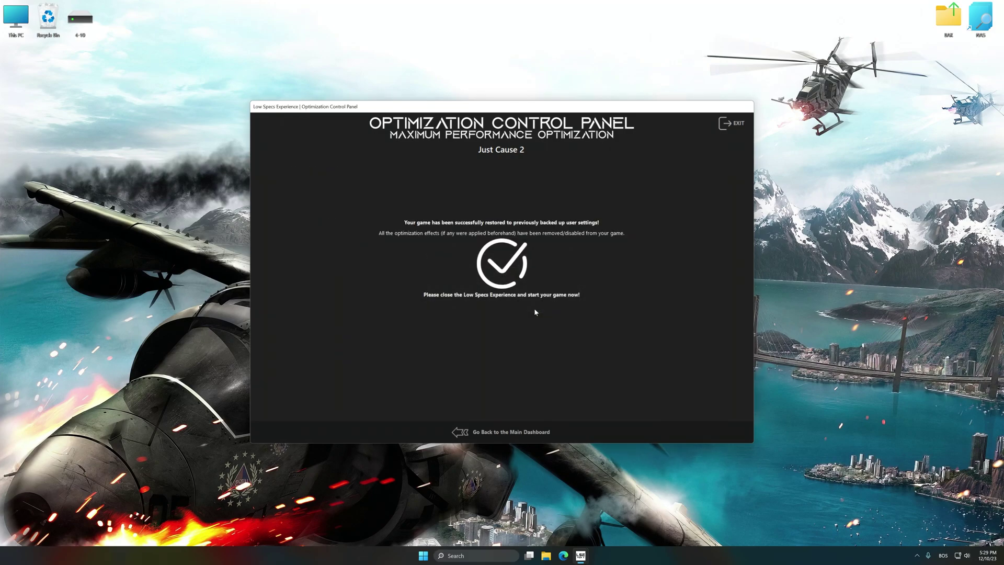